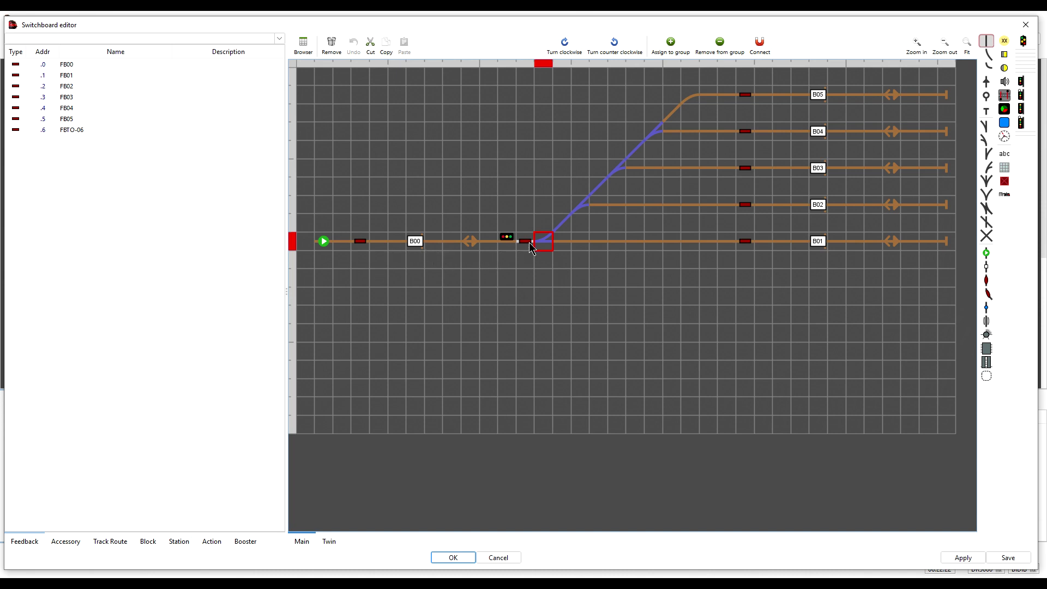
Step: Inspect turnout T2 and its feedback tile to see which parts are grouped together
{"action": "left_click", "coordinate": [527, 244]}
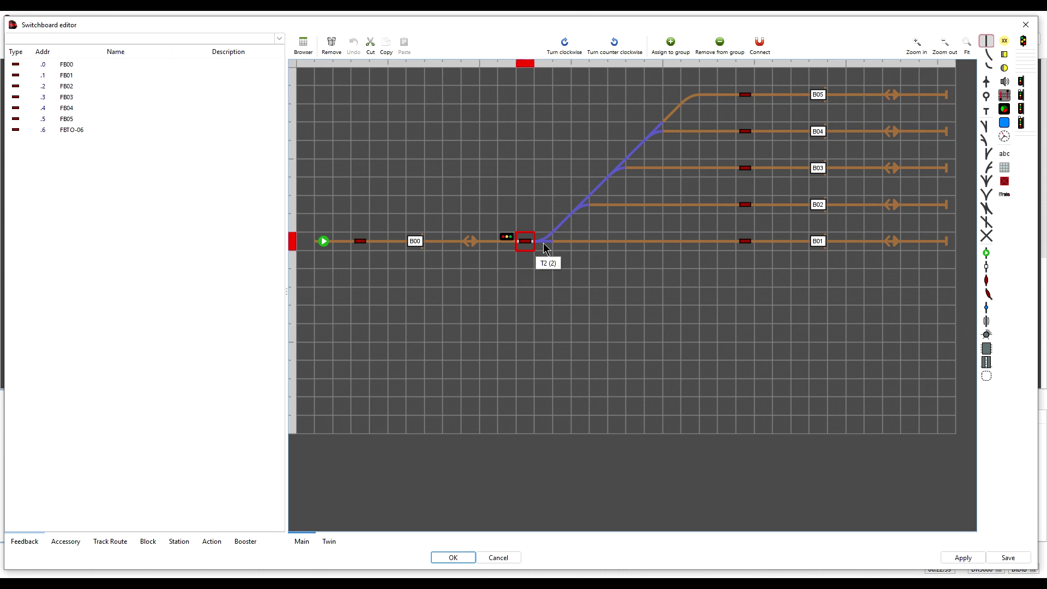
{"action": "left_click", "coordinate": [545, 248]}
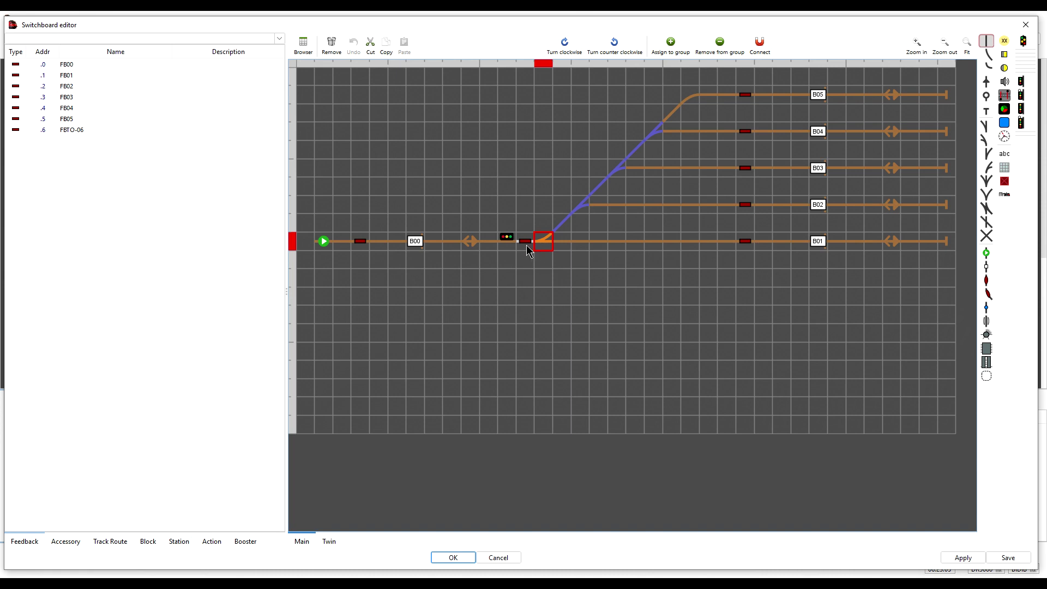
{"action": "left_click", "coordinate": [526, 248]}
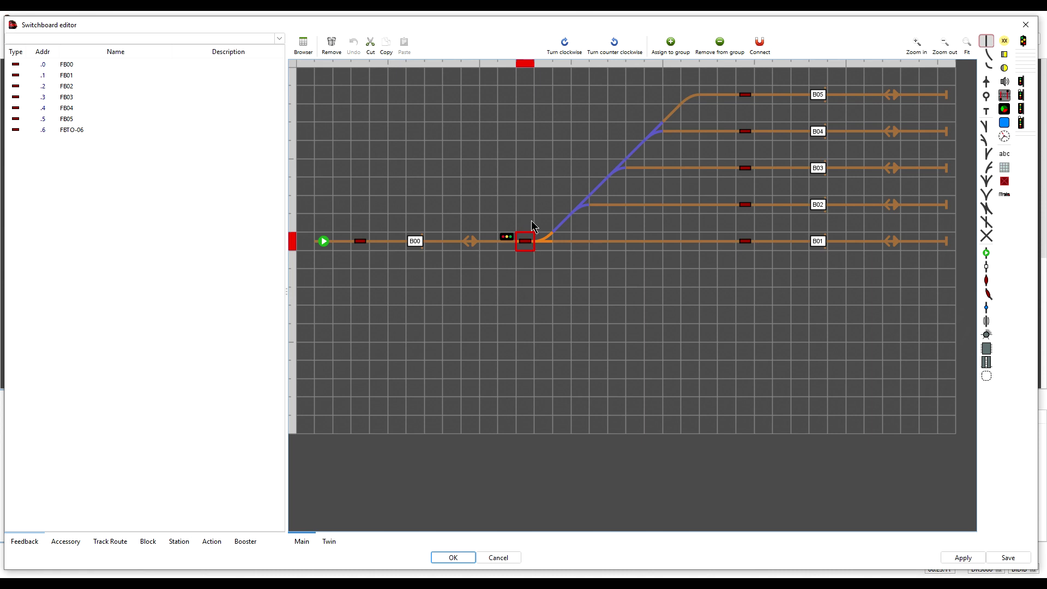
{"action": "left_click", "coordinate": [532, 226]}
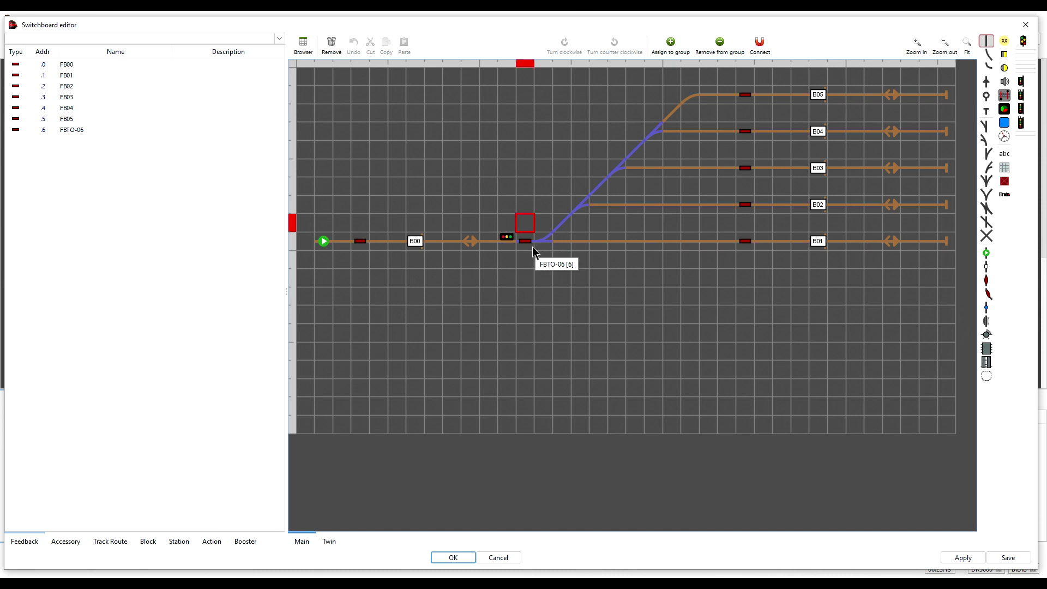
Step: Check the groups of the B02 and B03 branch turnouts, toggling the B02 turnout and back
{"action": "left_click", "coordinate": [581, 216]}
{"action": "left_click", "coordinate": [581, 215]}
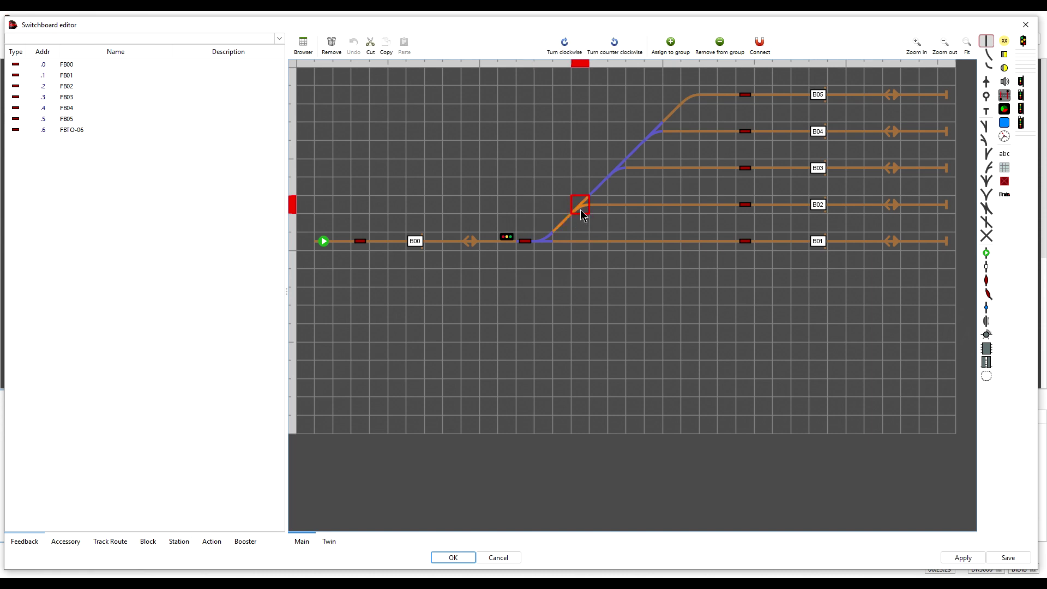
{"action": "left_click", "coordinate": [582, 212]}
{"action": "left_click", "coordinate": [585, 170]}
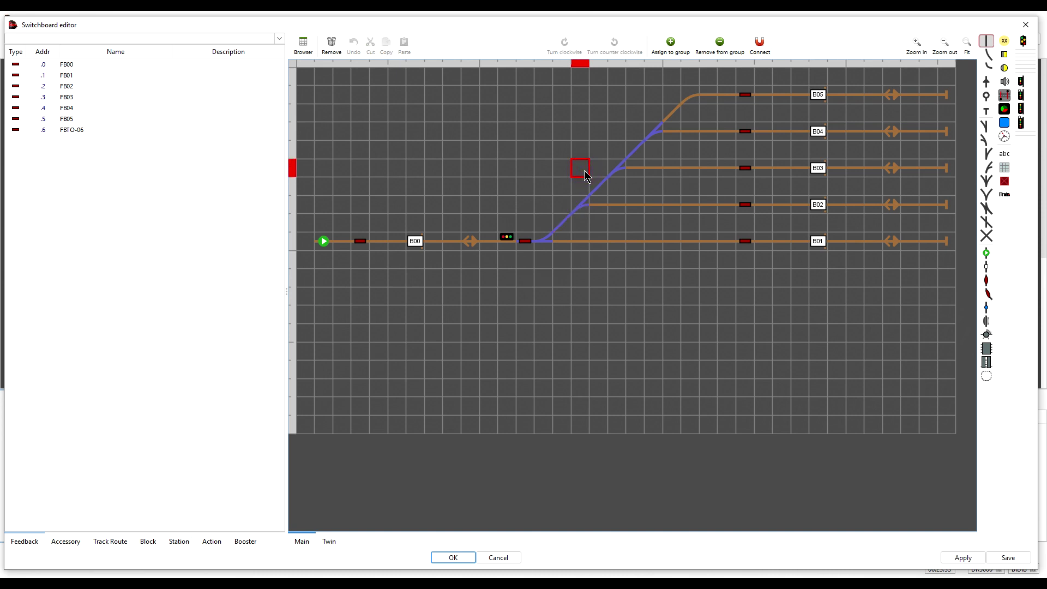
{"action": "left_click", "coordinate": [617, 167]}
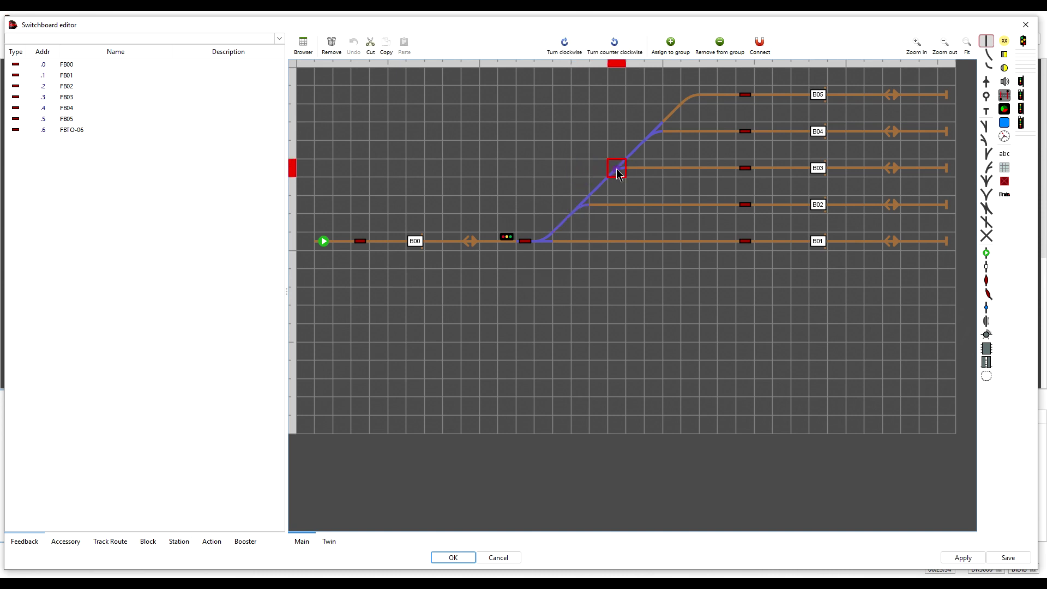
{"action": "left_click", "coordinate": [601, 192]}
{"action": "left_click", "coordinate": [589, 148]}
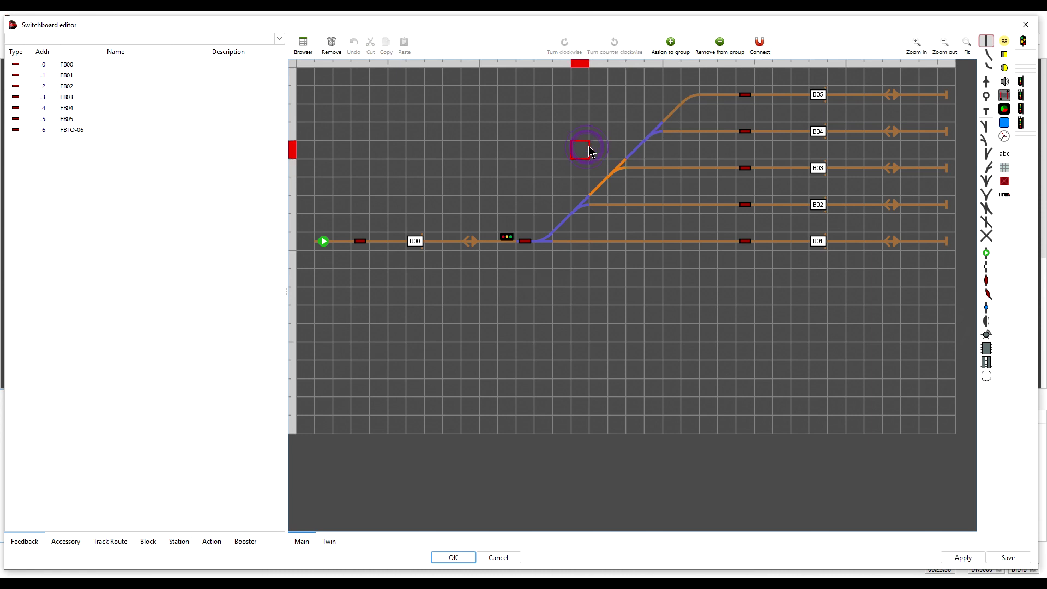
Step: Inspect the B04 turnout, the diagonal track piece below it, and the B03 junction turnout
{"action": "left_click", "coordinate": [653, 138]}
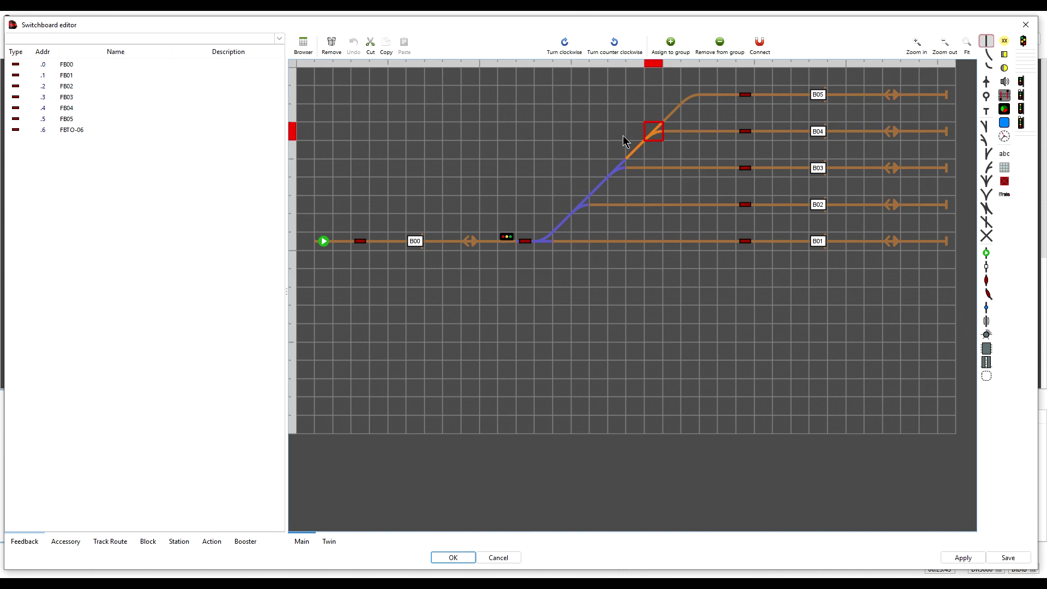
{"action": "left_click", "coordinate": [623, 138]}
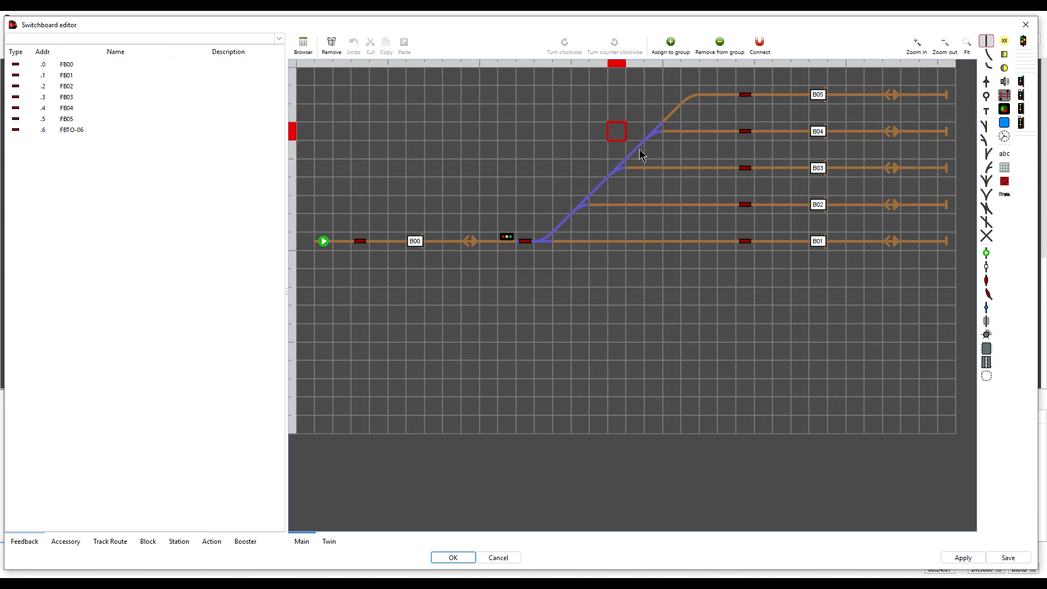
{"action": "left_click", "coordinate": [640, 150]}
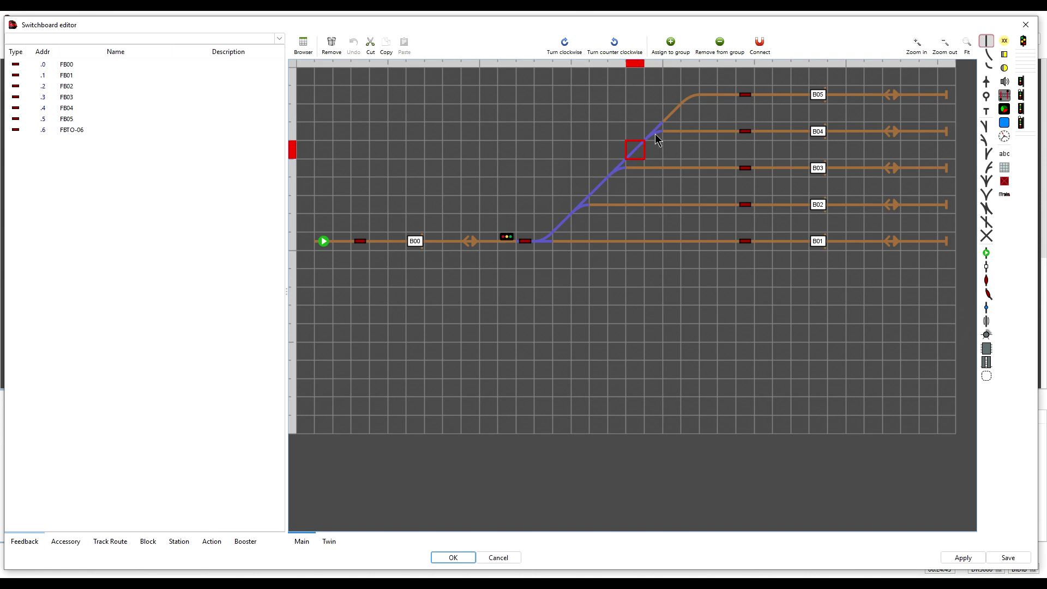
{"action": "left_click", "coordinate": [655, 138]}
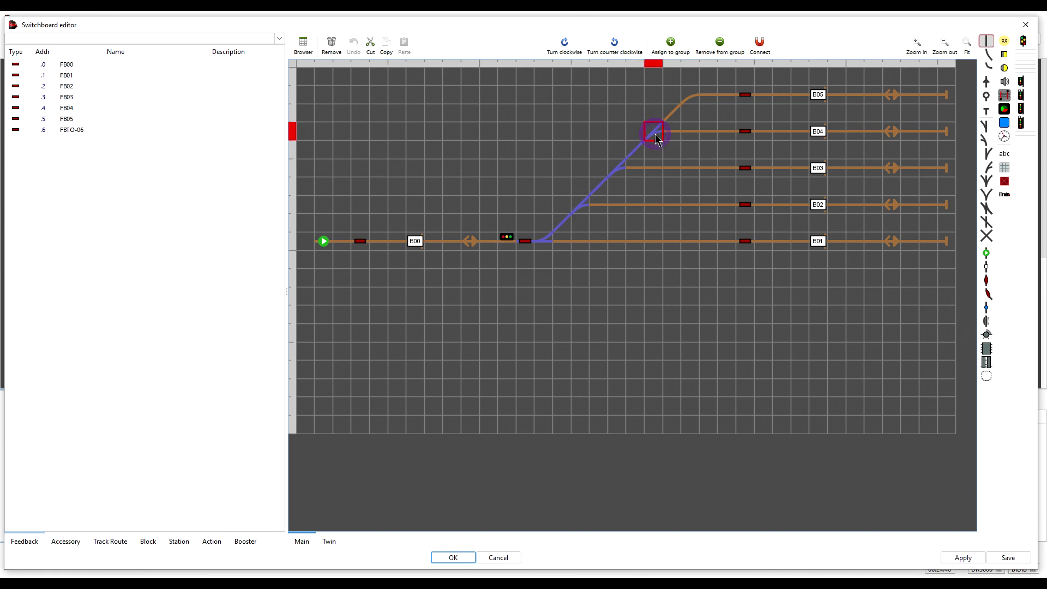
{"action": "left_click", "coordinate": [637, 159]}
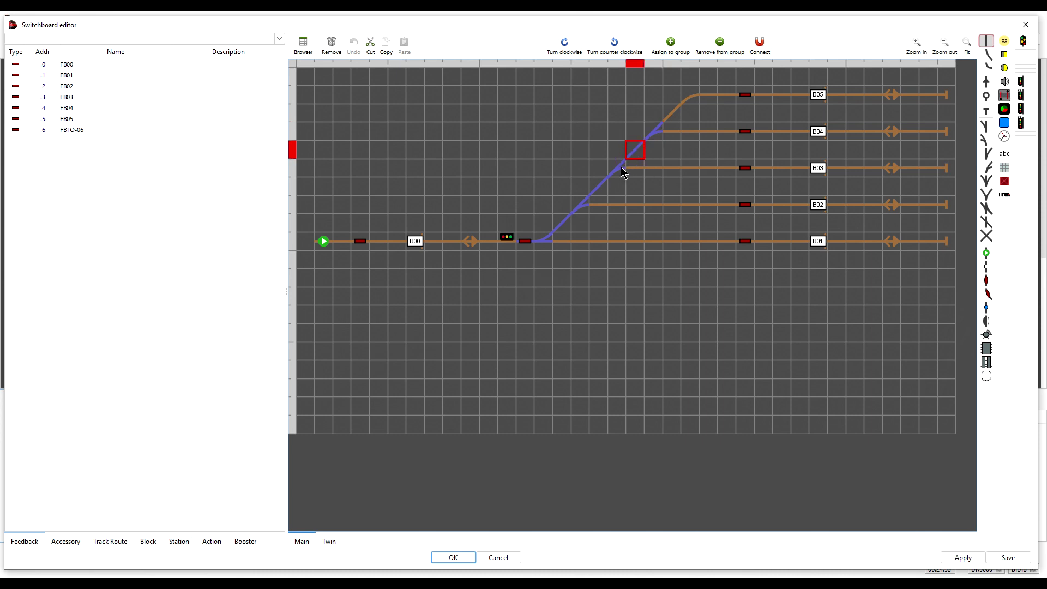
{"action": "left_click", "coordinate": [619, 173]}
{"action": "left_click", "coordinate": [619, 172]}
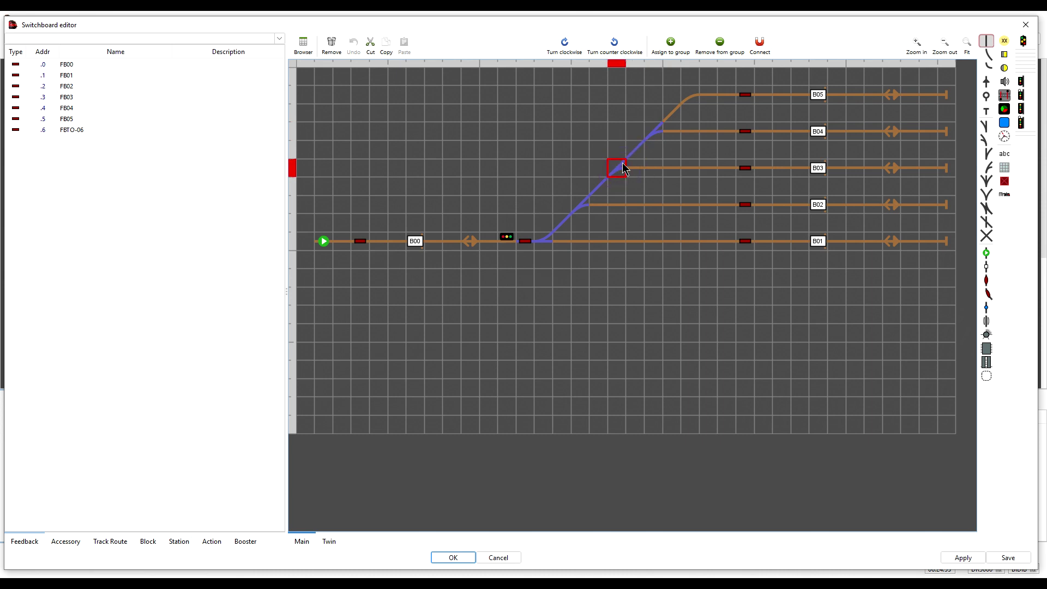
{"action": "left_click", "coordinate": [619, 178]}
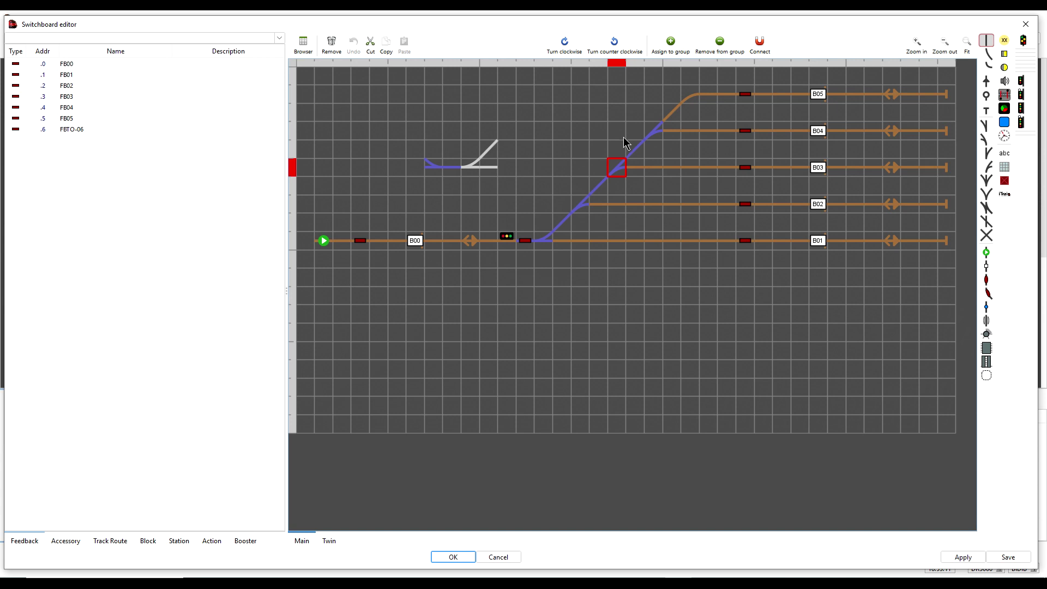
Step: Group the new turnout with its straight and diagonal track pieces and check the result
{"action": "left_click", "coordinate": [617, 164]}
{"action": "left_click", "coordinate": [615, 173]}
{"action": "left_click", "coordinate": [606, 176]}
{"action": "left_click", "coordinate": [470, 167]}
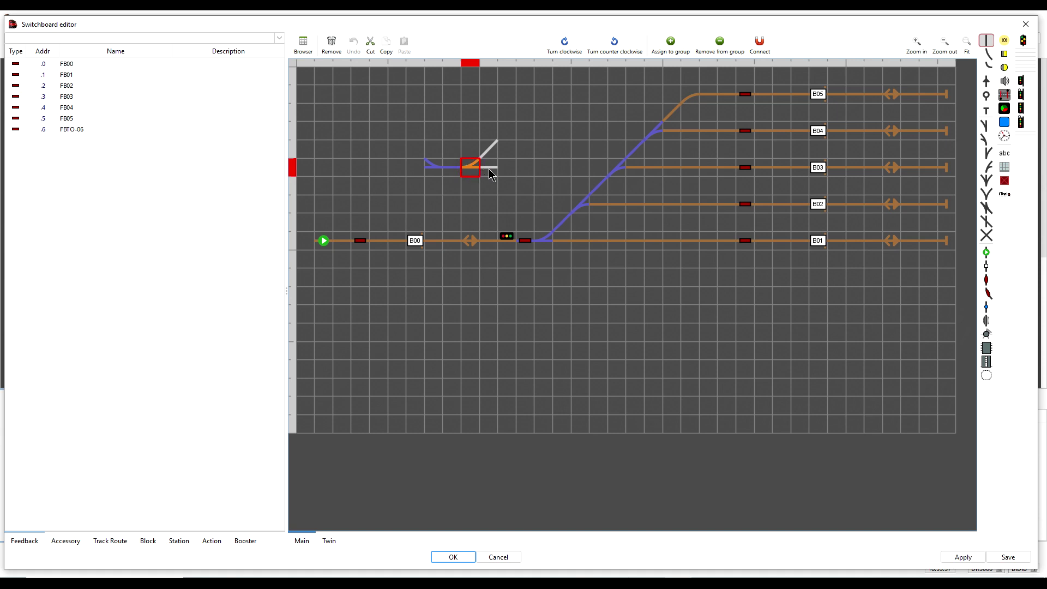
{"action": "left_click", "coordinate": [489, 170]}
{"action": "left_click", "coordinate": [489, 146]}
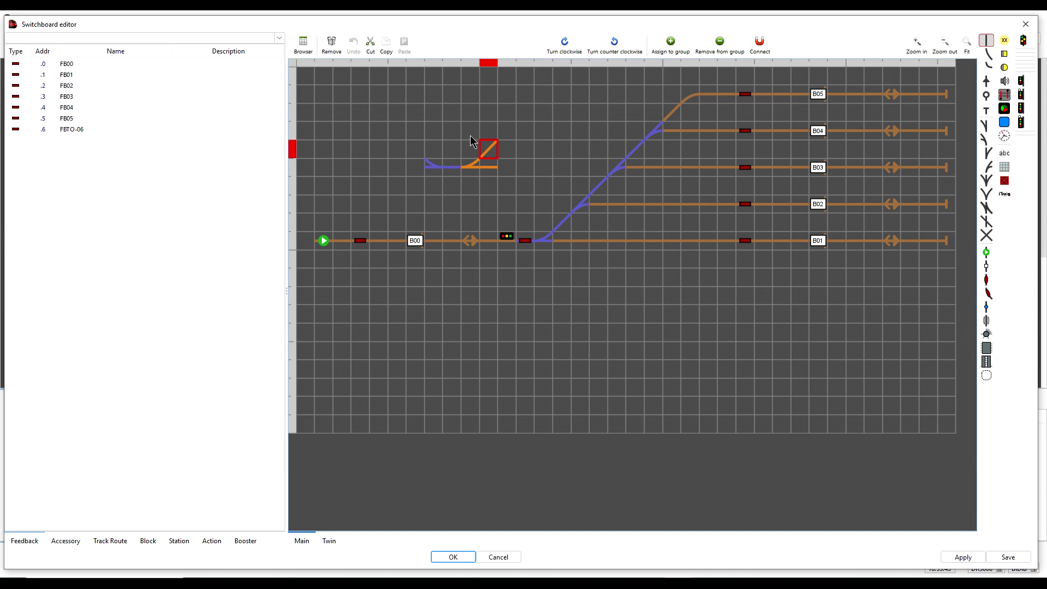
{"action": "left_click", "coordinate": [469, 136]}
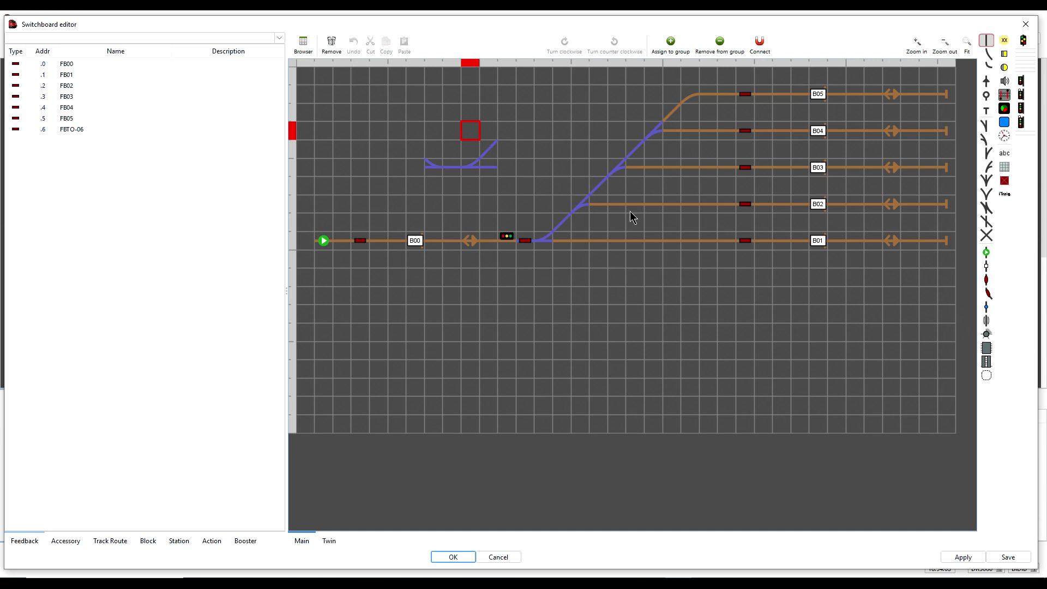
Step: Apply and accept the switchboard changes, then reopen the switchboard editor from Edit
{"action": "left_click", "coordinate": [962, 557]}
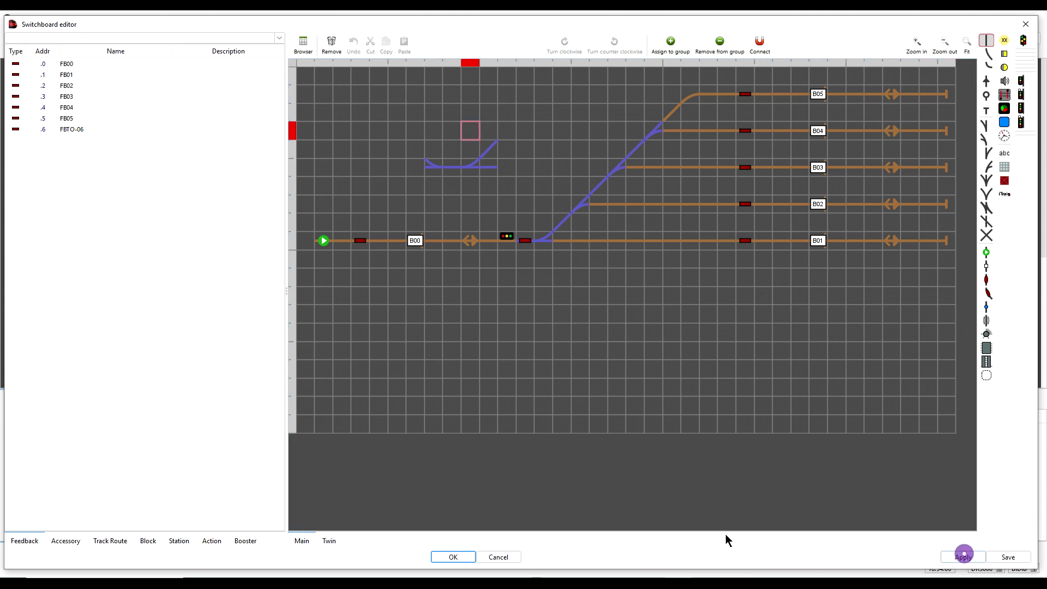
{"action": "left_click", "coordinate": [466, 557]}
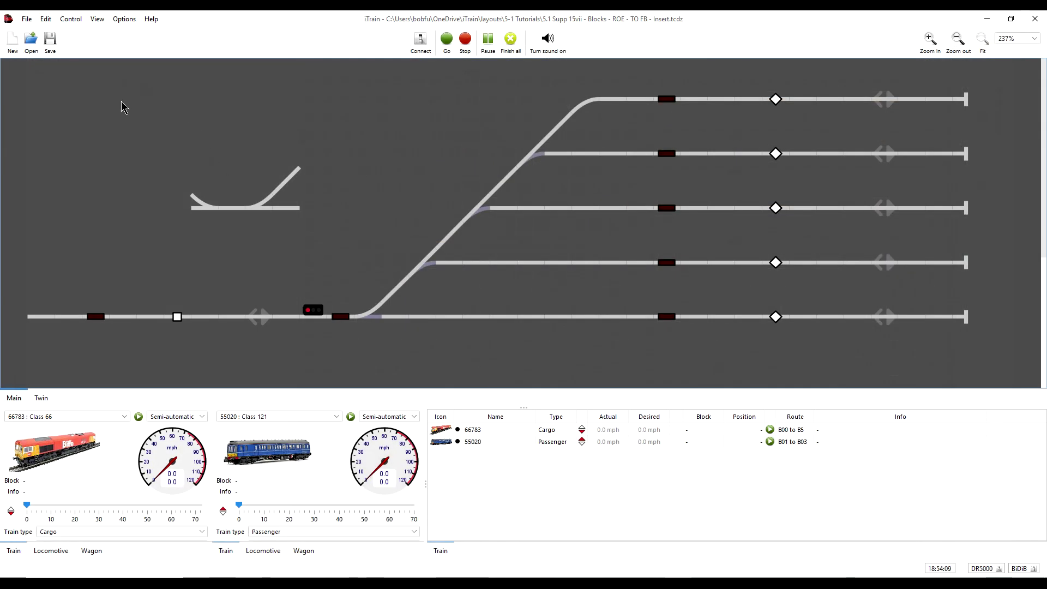
{"action": "left_click", "coordinate": [46, 18]}
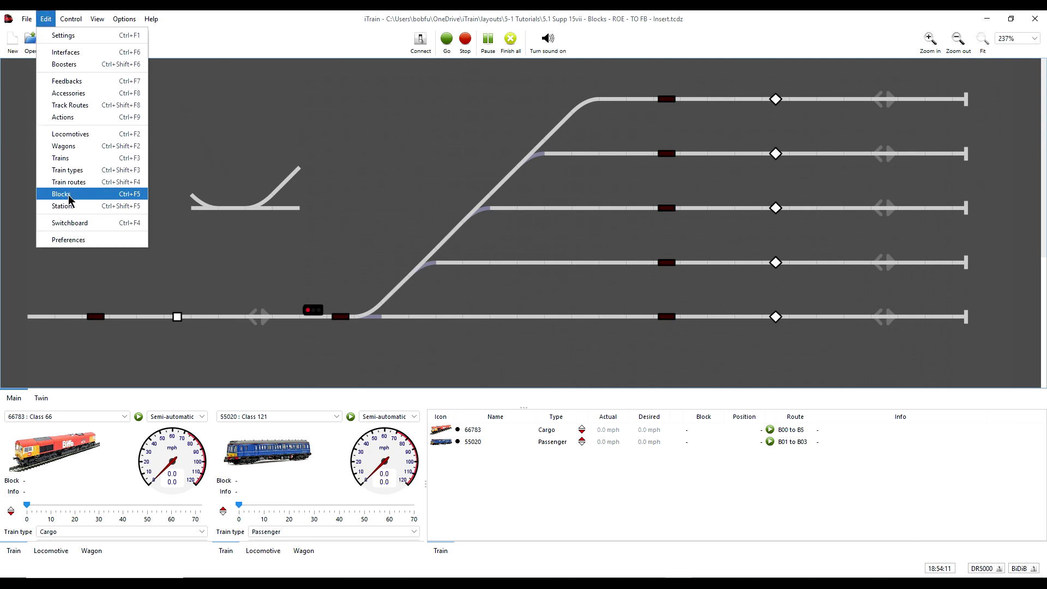
{"action": "left_click", "coordinate": [70, 222]}
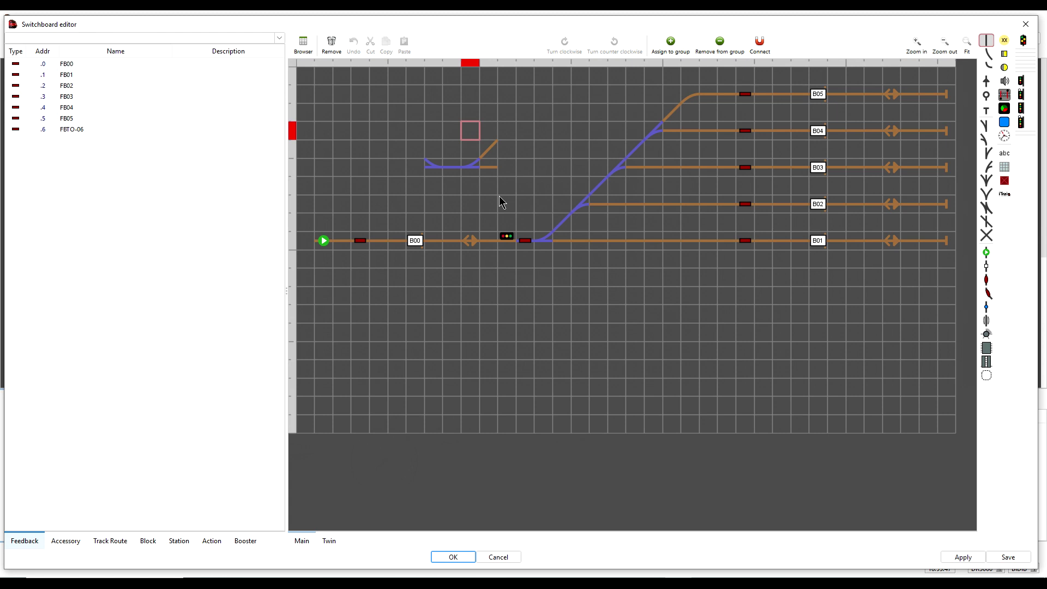
Step: Drag the new turnout's diagonal track piece down-left toward the turnout
{"action": "left_click", "coordinate": [491, 149]}
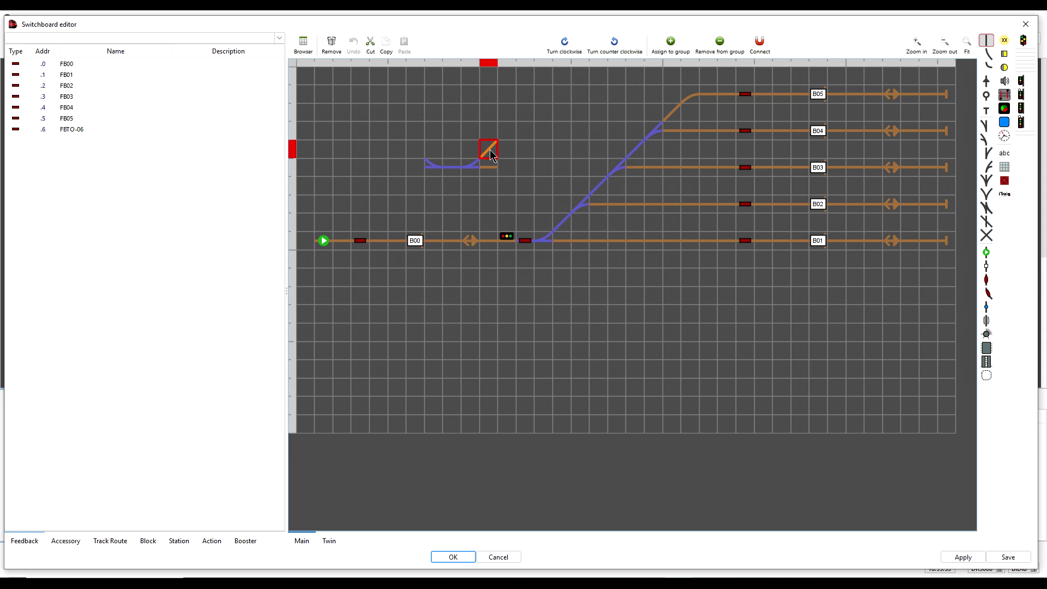
{"action": "mouse_move", "coordinate": [490, 154]}
{"action": "left_mouse_down"}
{"action": "mouse_move", "coordinate": [492, 174]}
{"action": "mouse_move", "coordinate": [471, 168]}
{"action": "left_mouse_up"}
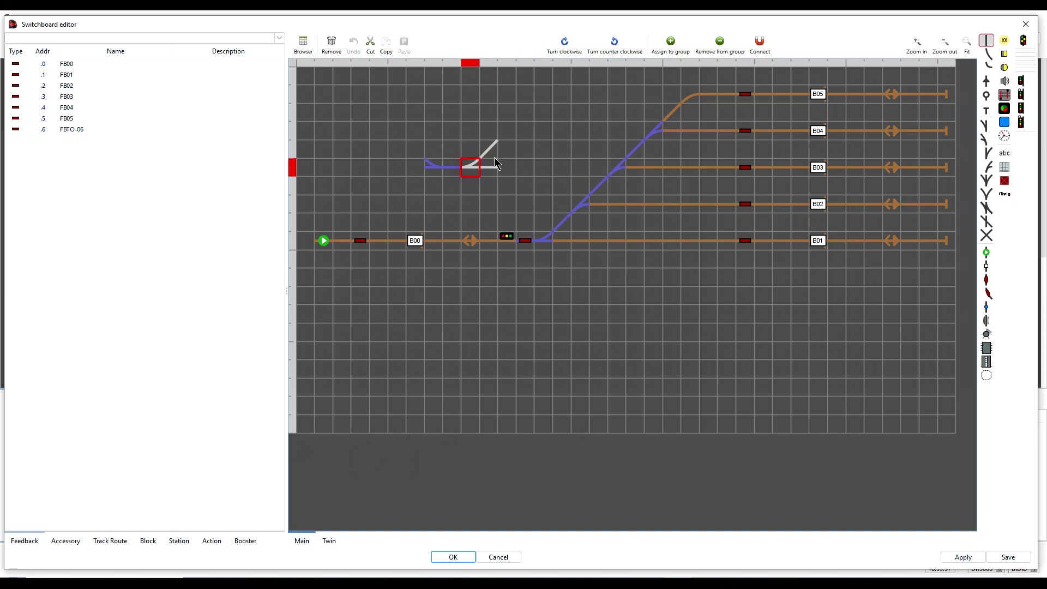